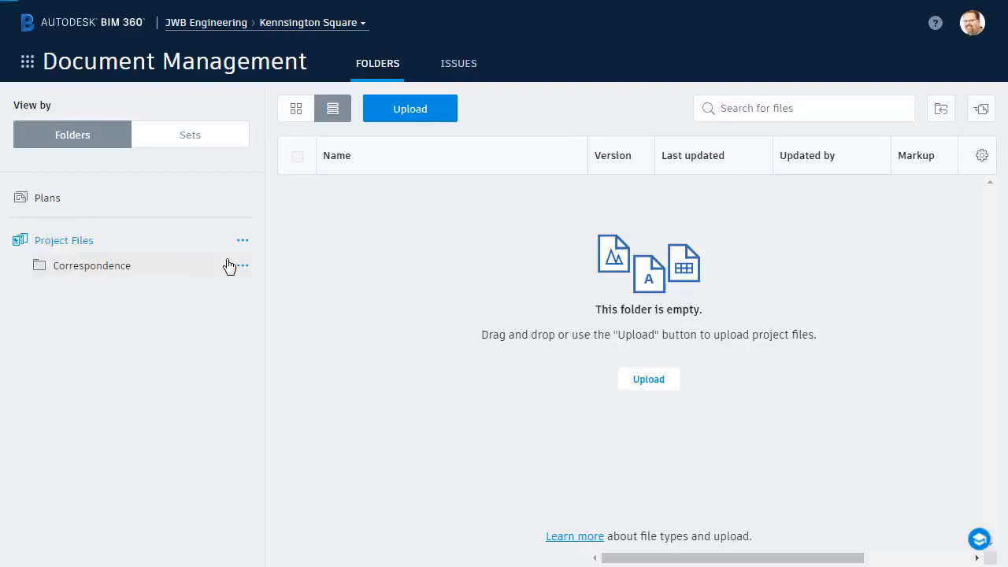
Add two subfolders named Documentation and Models to the Project Files folder.
right_click(83, 245)
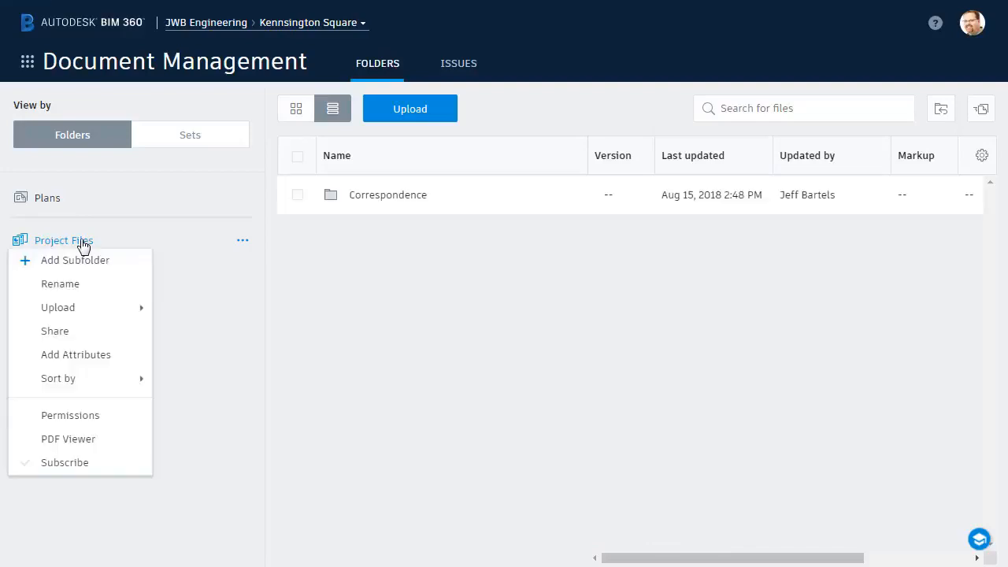
left_click(76, 261)
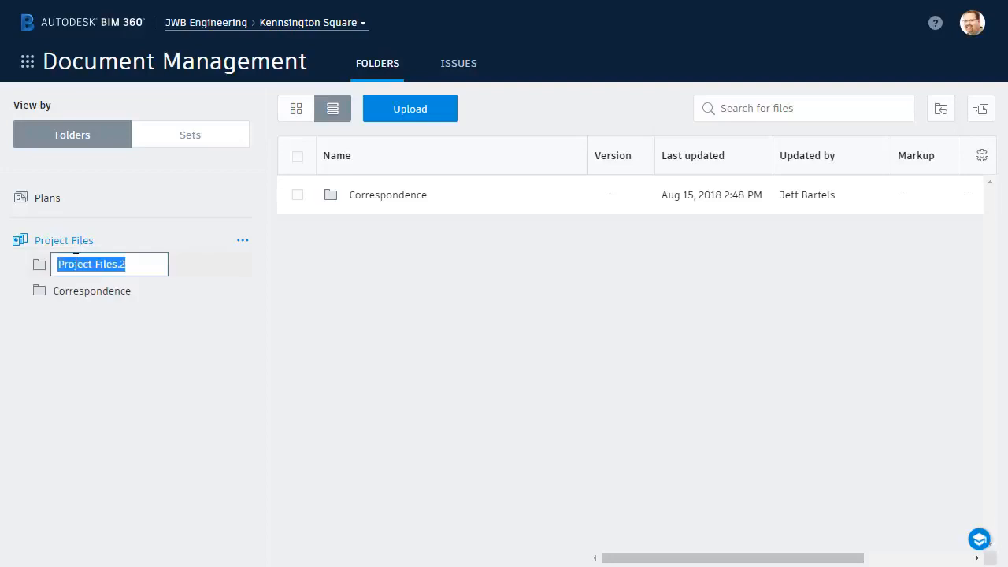
type("Documentation")
key("Return")
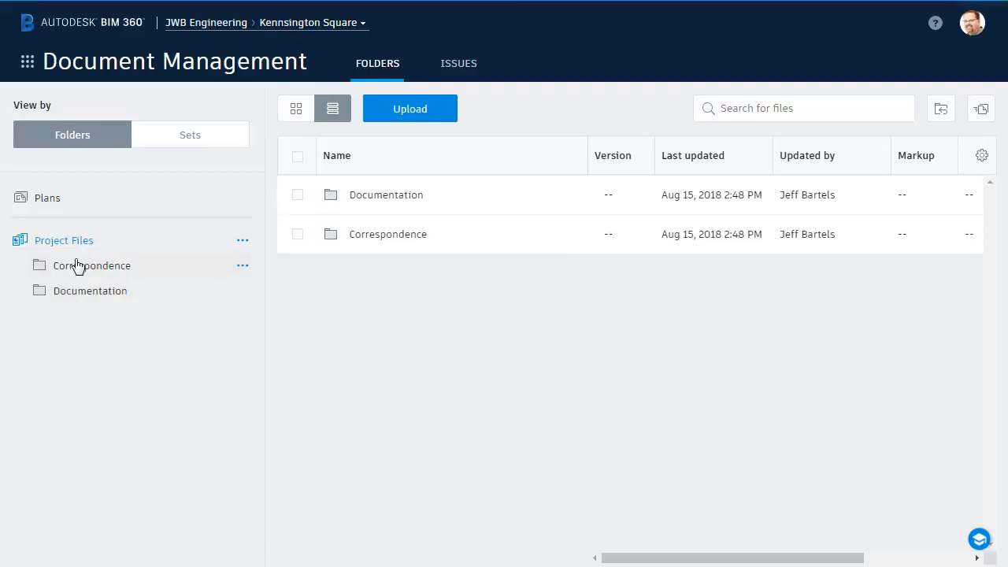
right_click(79, 247)
left_click(79, 263)
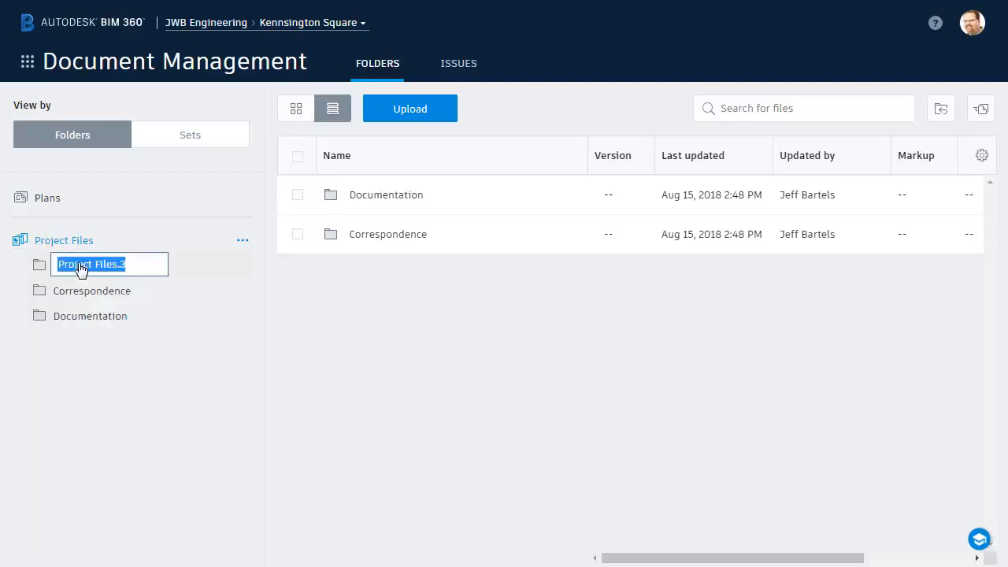
type("Models")
key("Return")
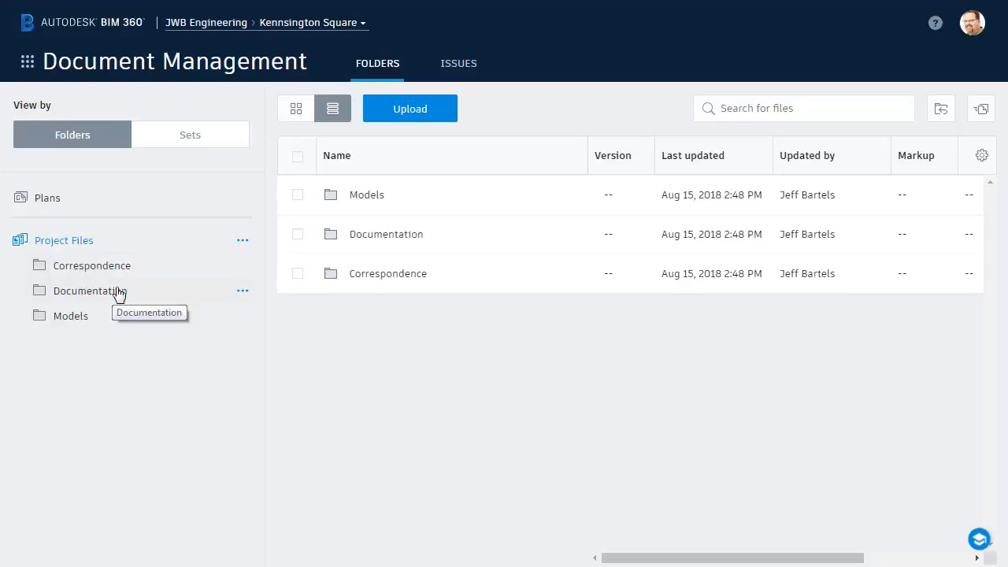
Add two subfolders named Standards and Specifications inside the Documentation folder.
left_click(243, 292)
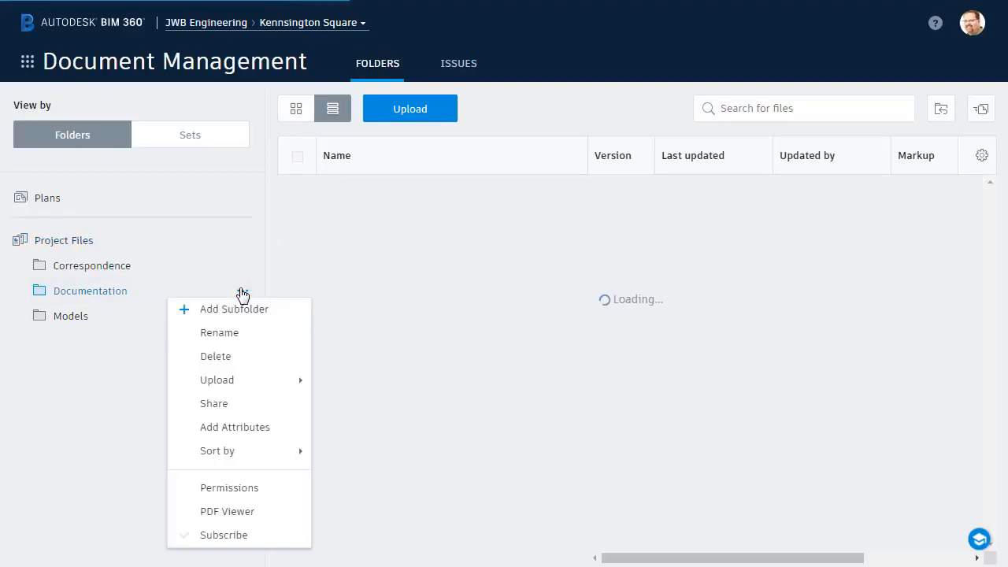
left_click(228, 310)
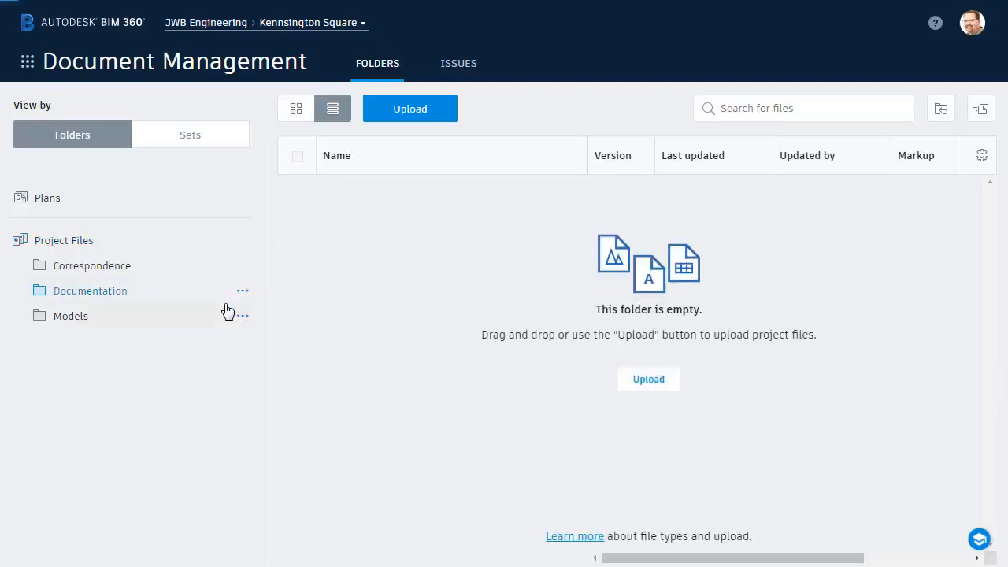
type("Standards")
key("Return")
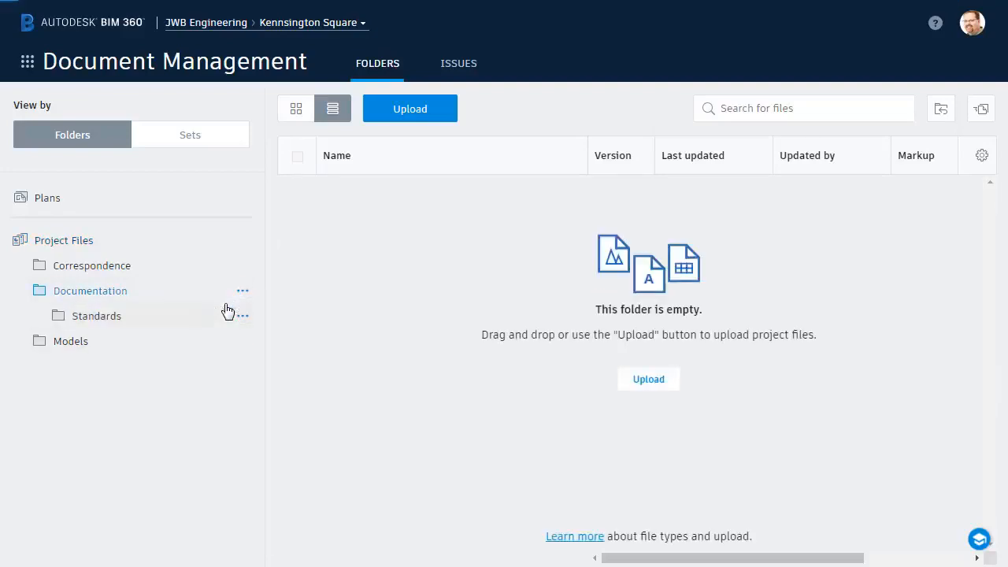
left_click(243, 292)
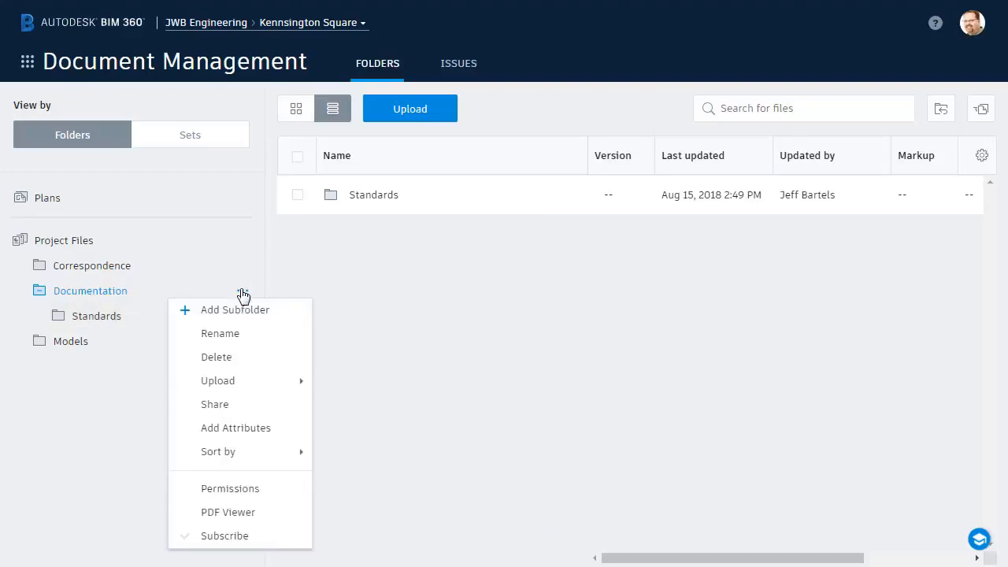
left_click(236, 308)
type("Specifications")
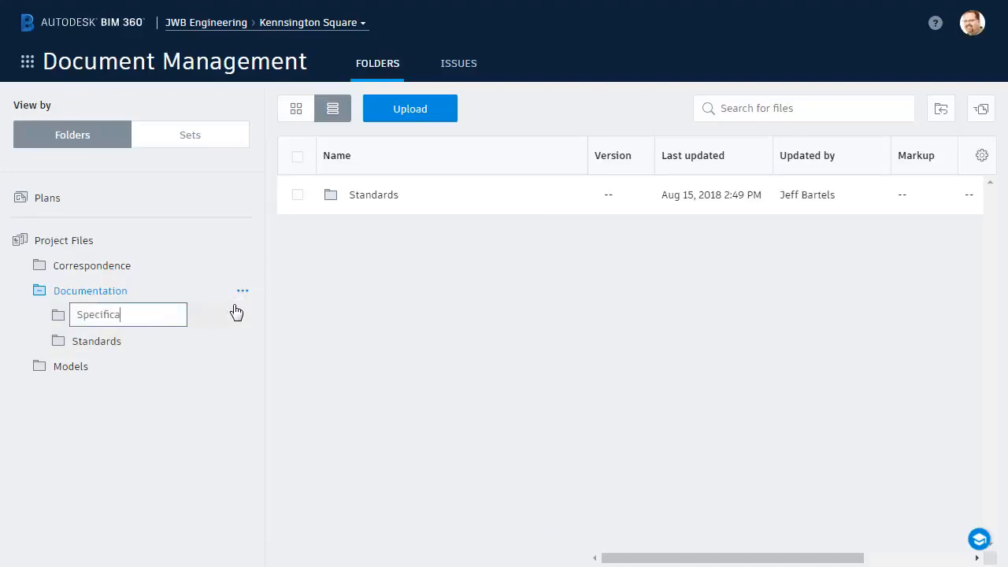
key("Return")
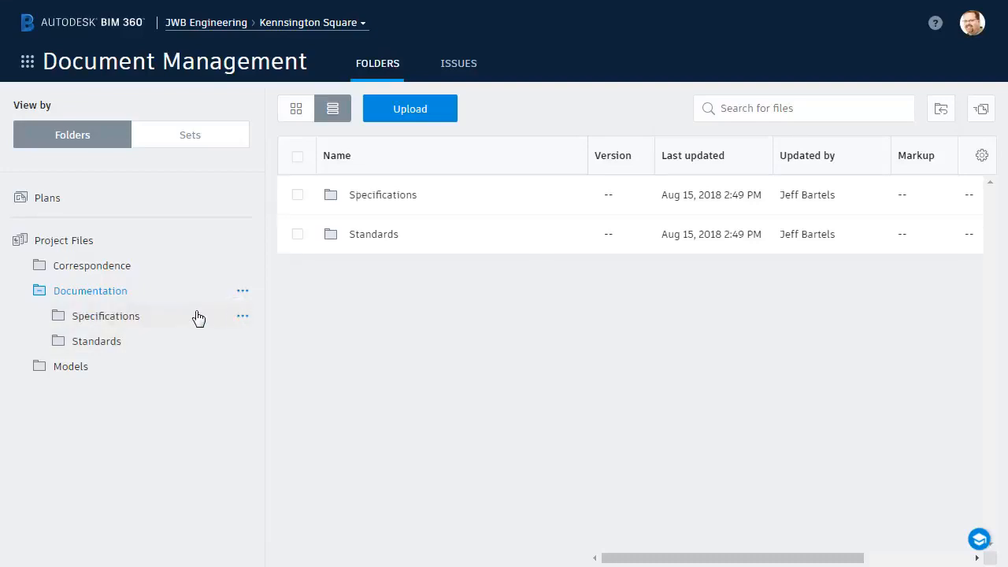
Collapse and expand the Documentation and Project Files folders, and view the available options for the Plans folder.
left_click(40, 294)
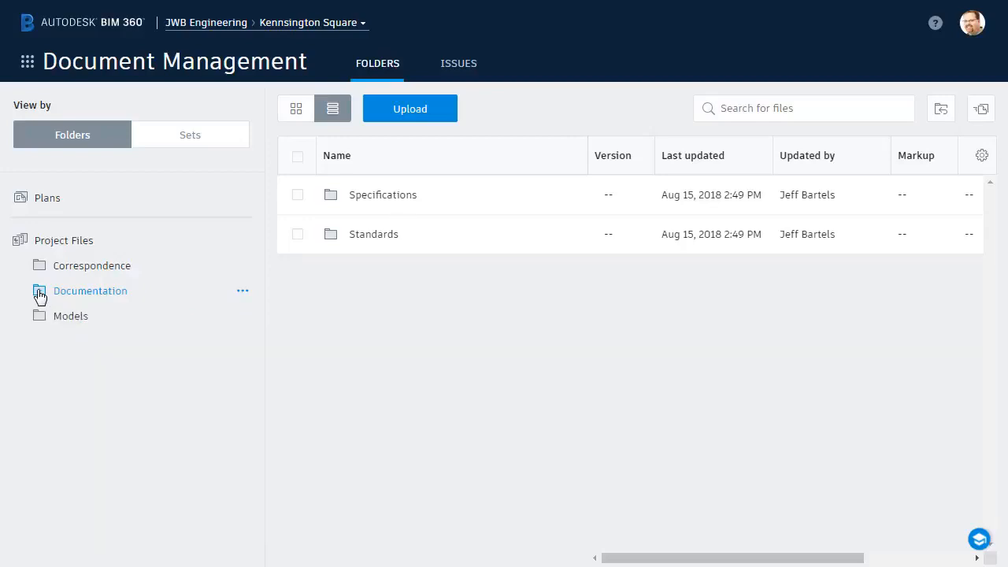
left_click(40, 295)
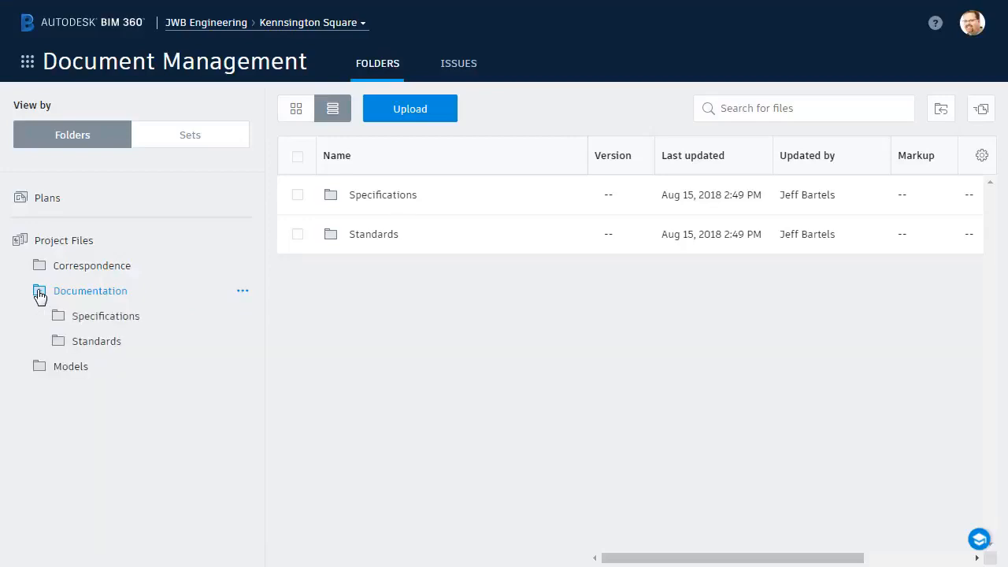
left_click(20, 245)
left_click(21, 245)
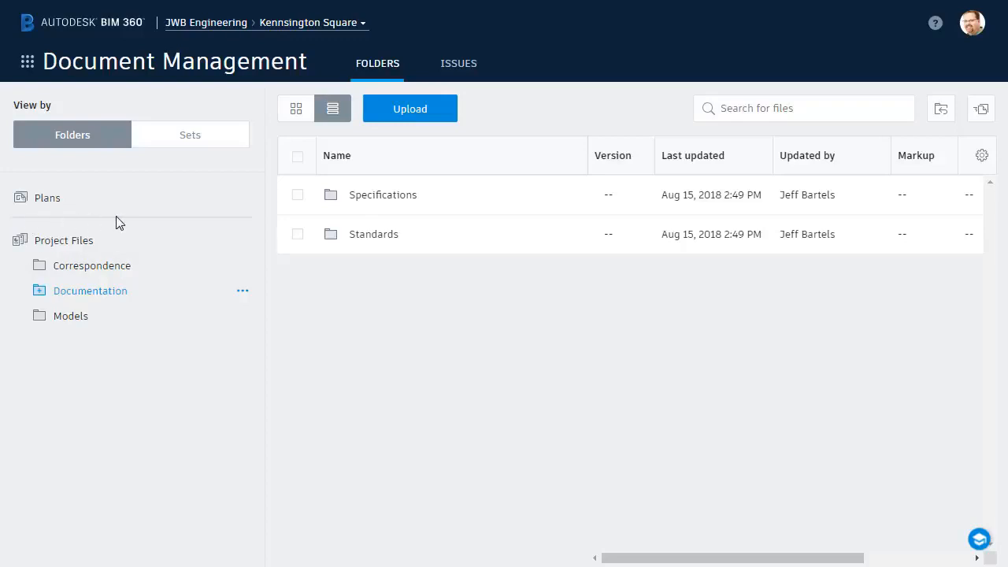
left_click(241, 199)
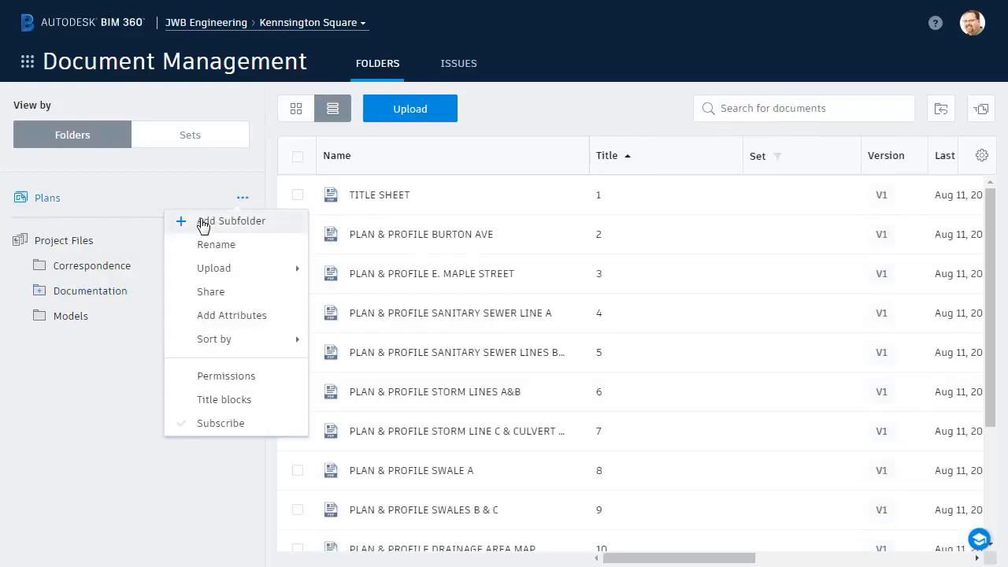
left_click(268, 203)
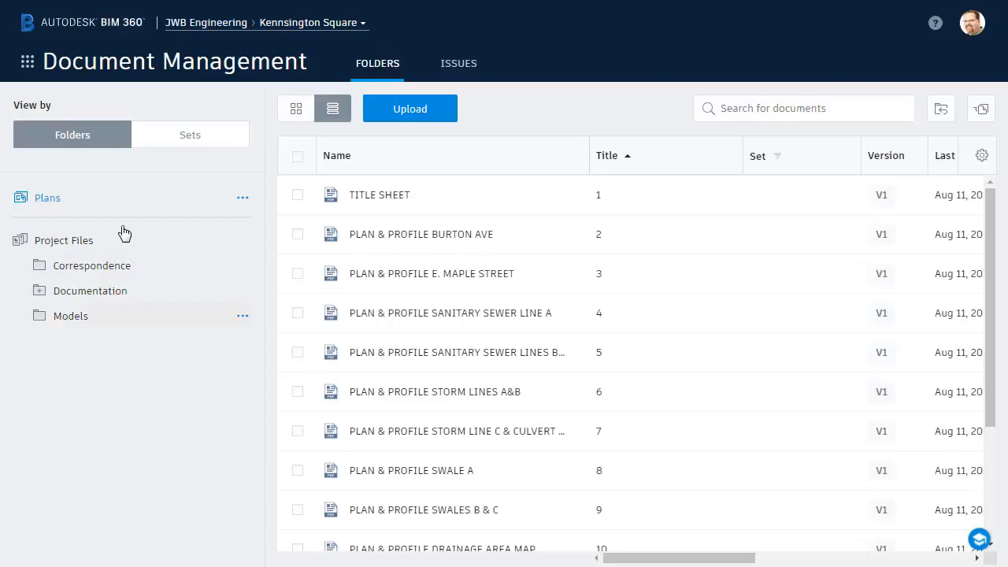
Switch to the Project Admin module and open the project's member list.
left_click(29, 63)
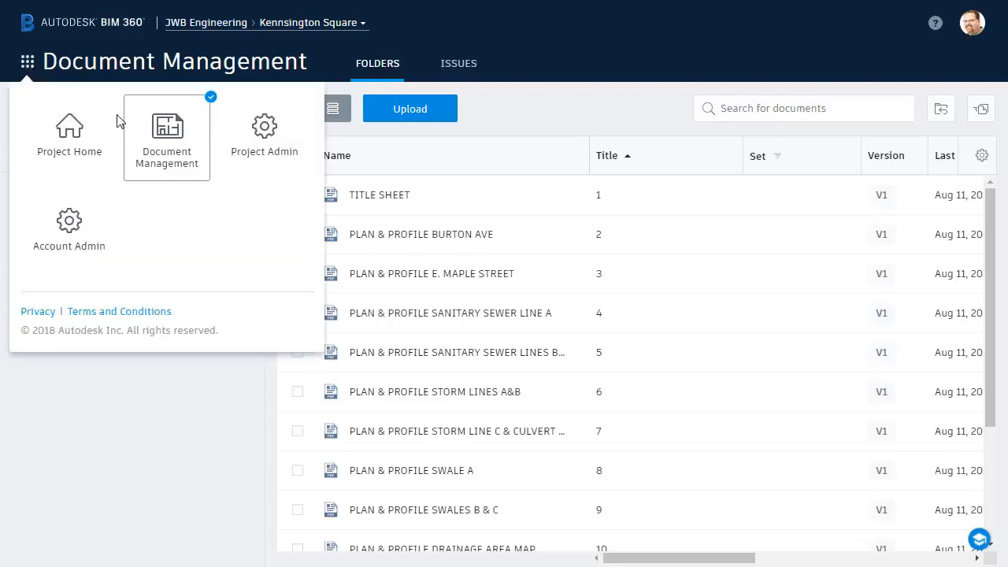
left_click(249, 150)
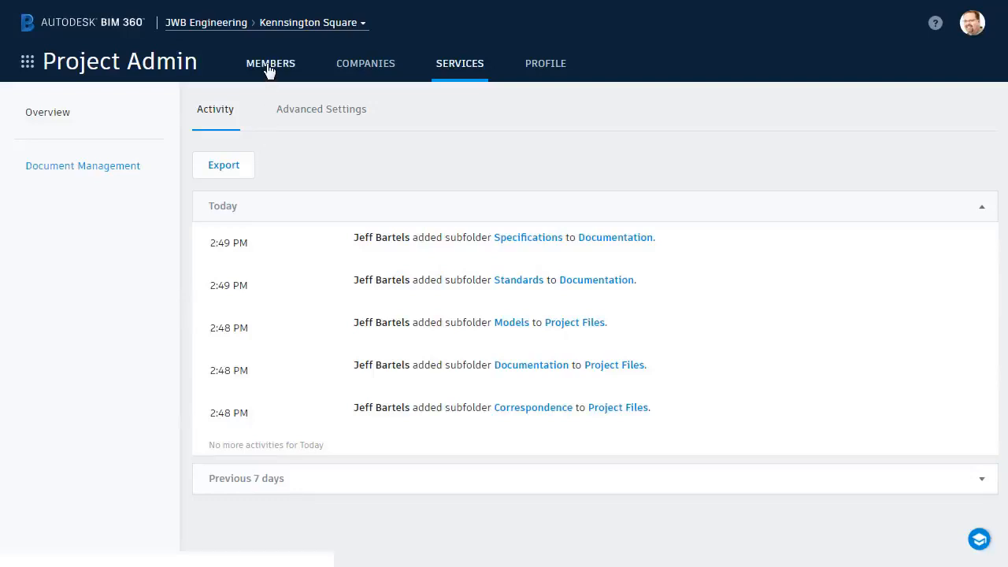
left_click(268, 69)
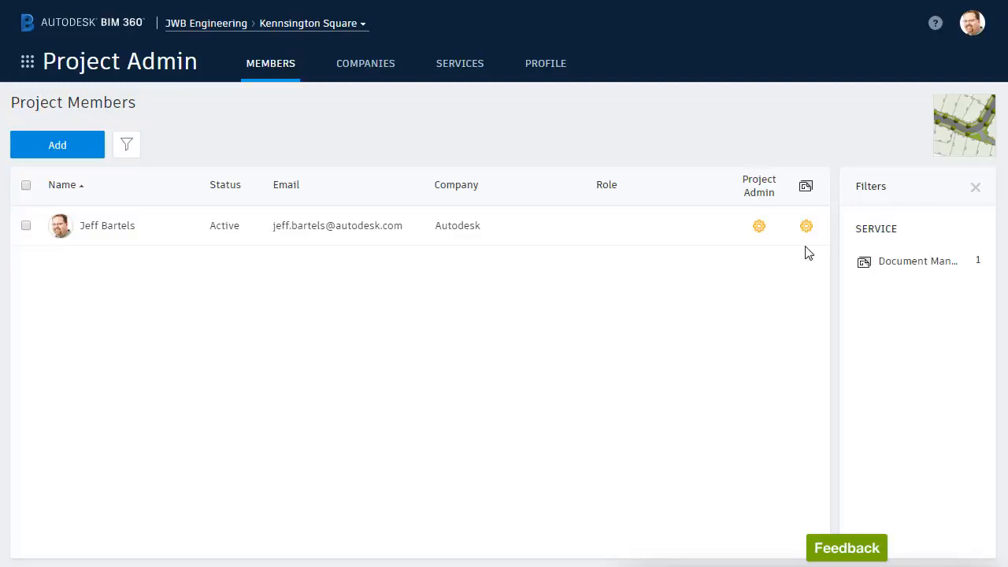
Select three people to add as project members, two by name from the directory and one by e-mail address.
left_click(75, 148)
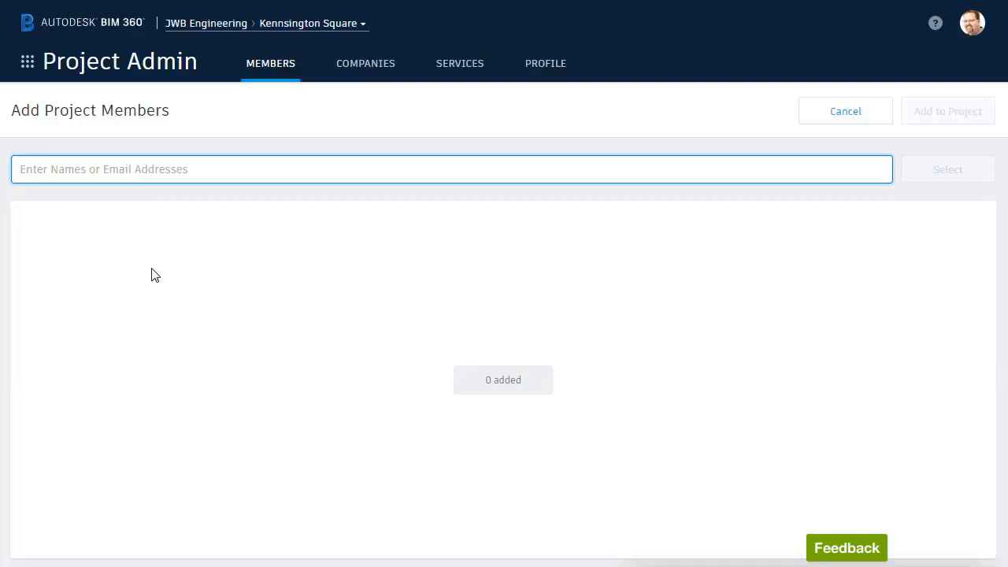
type("alan")
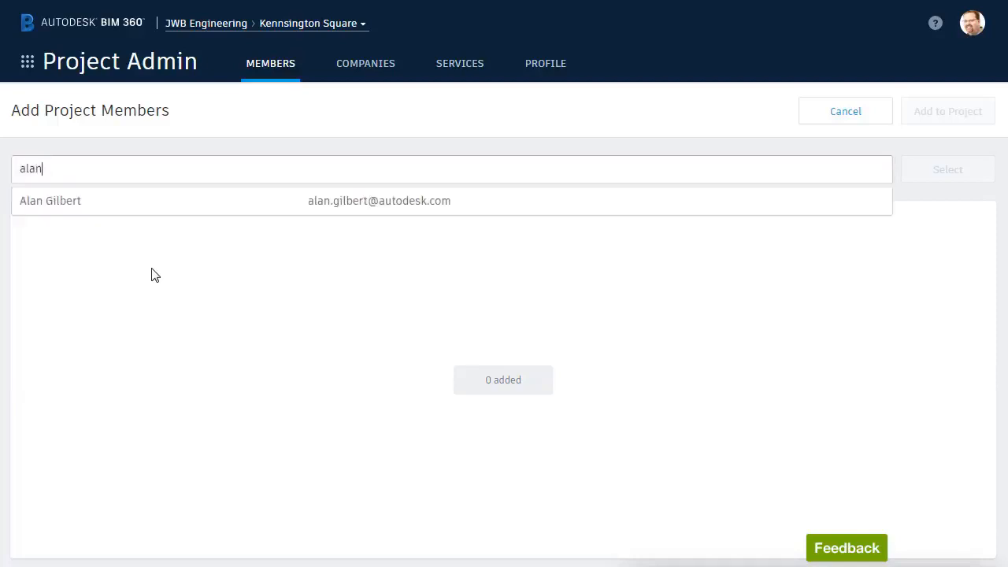
left_click(80, 208)
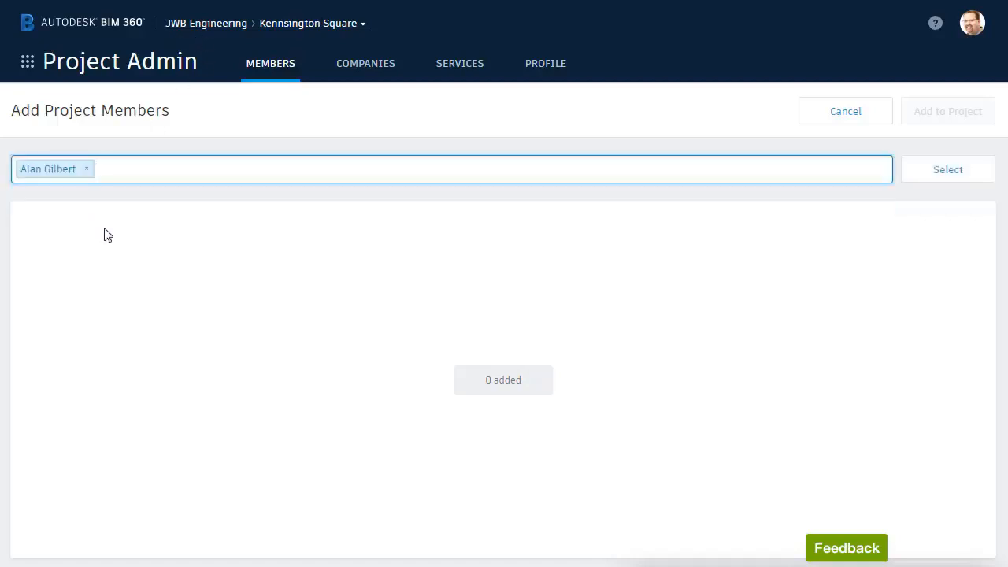
type("Jerry")
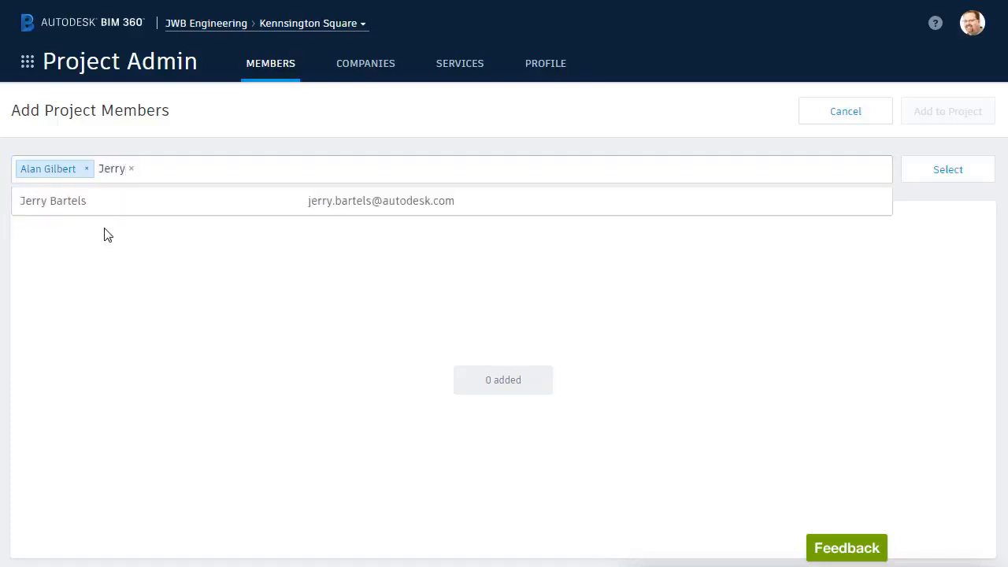
left_click(113, 209)
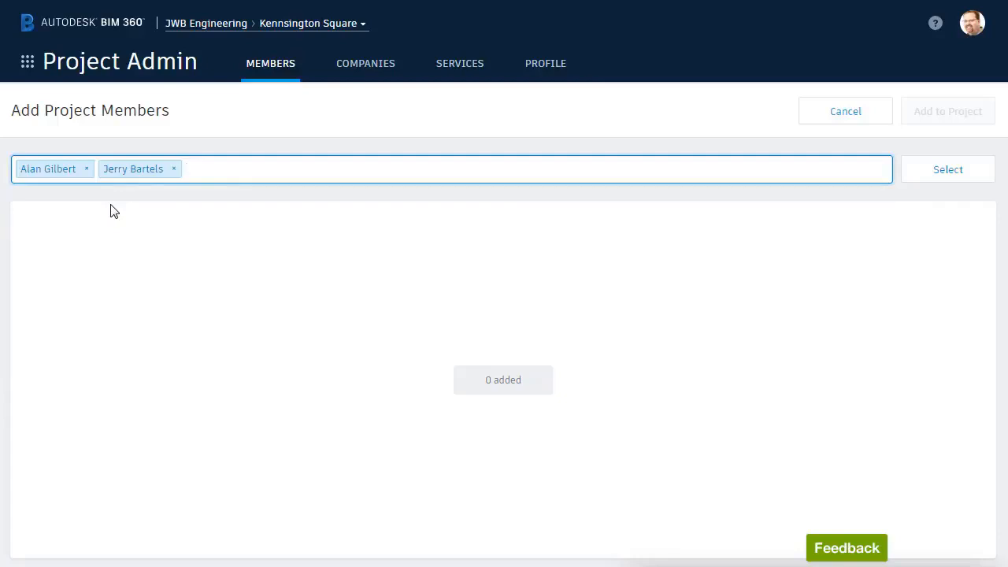
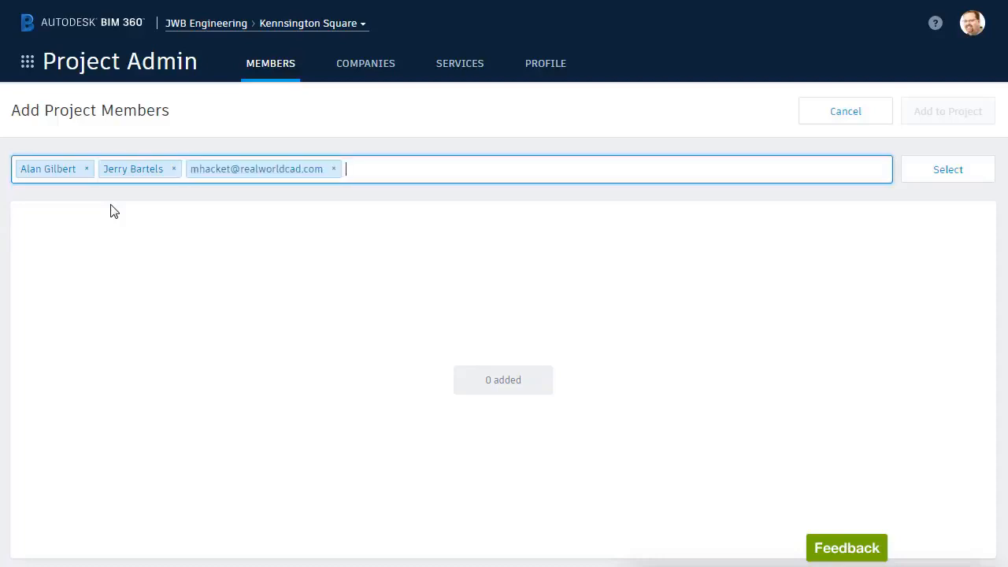
left_click(927, 174)
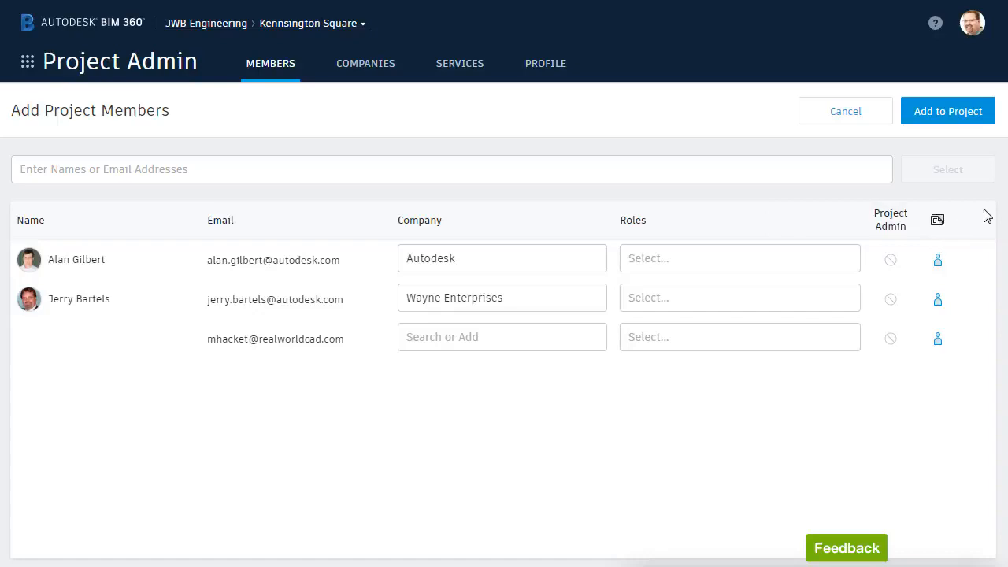
Remove the first new member's Document Management access, and restore it to Member.
left_click(936, 262)
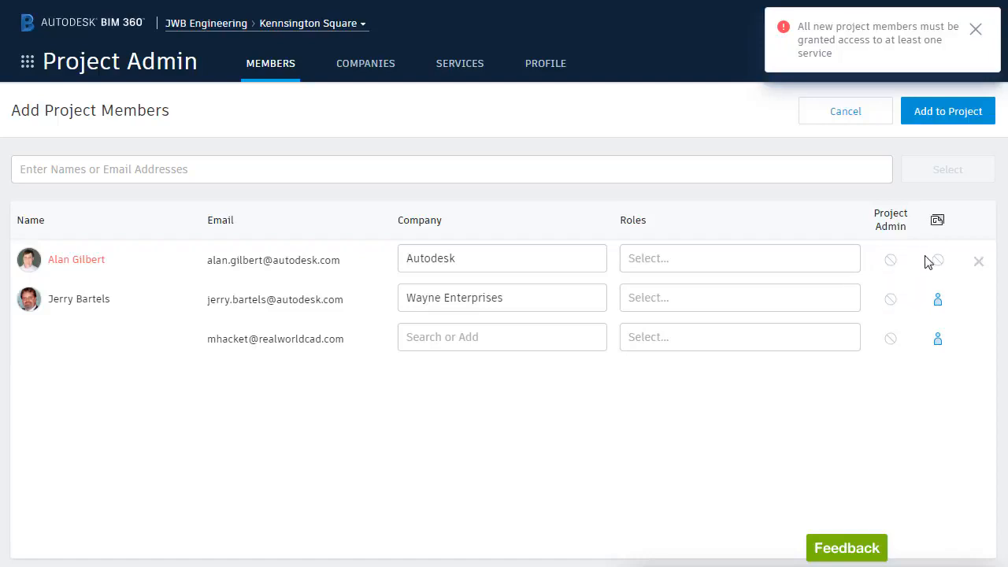
left_click(936, 264)
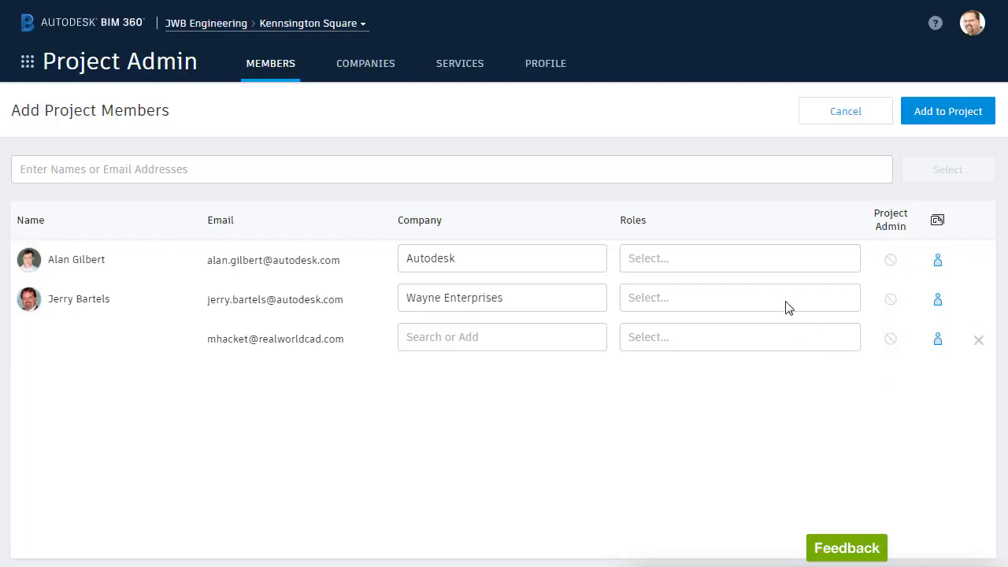
Assign the Project Engineer role to the first two new members.
left_click(747, 262)
left_click_drag(851, 306, 853, 367)
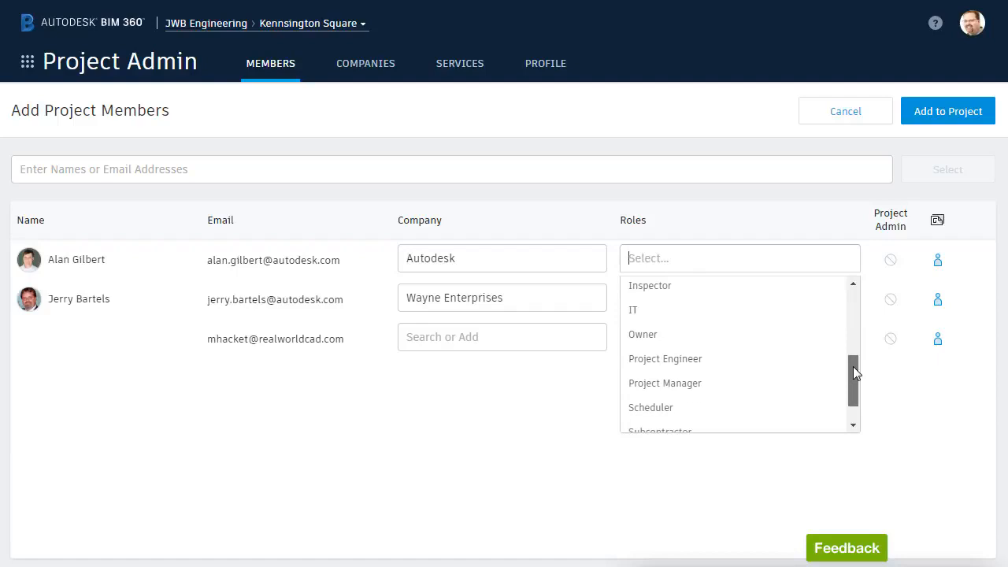
left_click(698, 362)
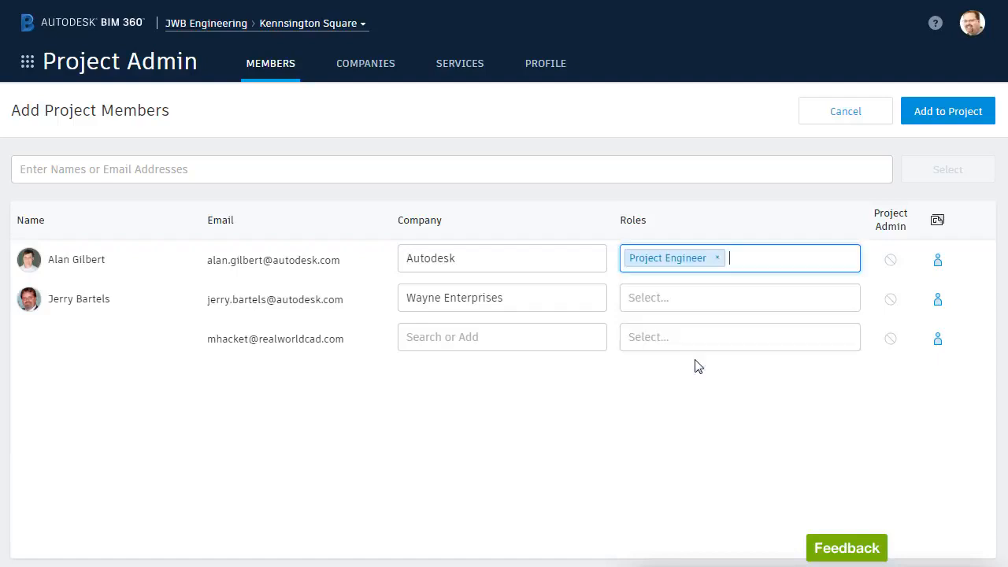
left_click(682, 305)
left_click_drag(853, 350, 851, 409)
left_click(788, 414)
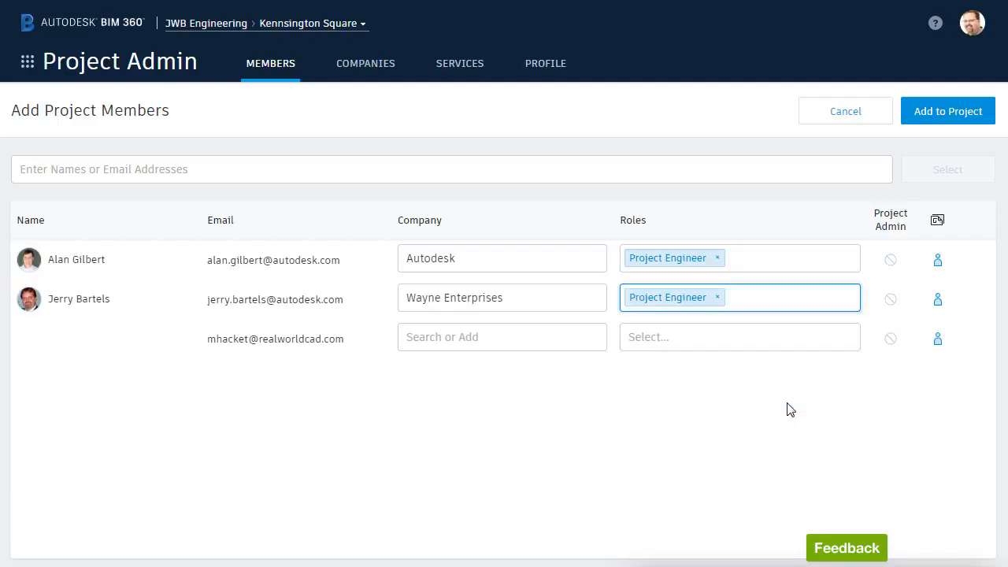
Try the Document Manager role without Project Admin access plus the Contractor role on the third new member, and clear both roles.
left_click(701, 335)
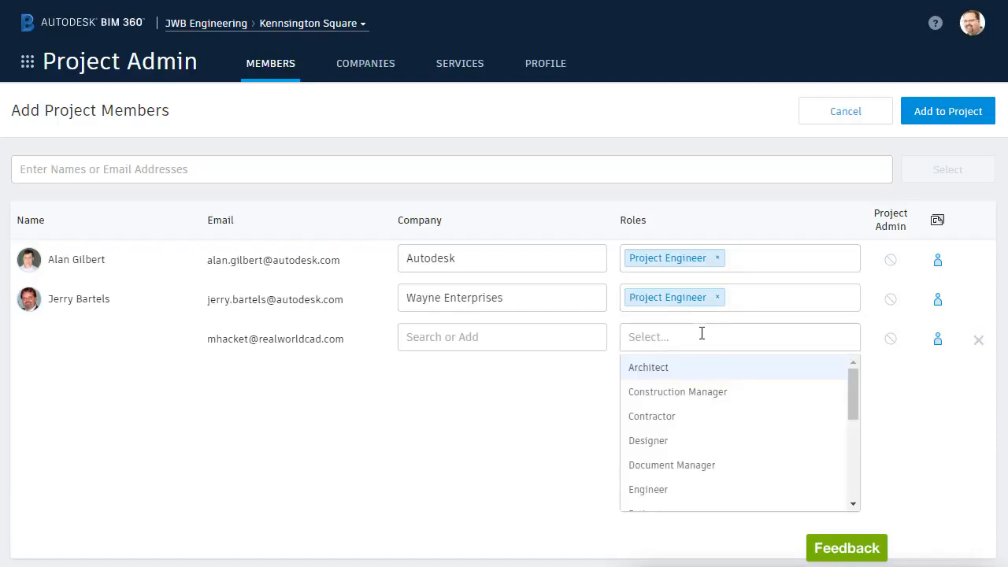
left_click(666, 468)
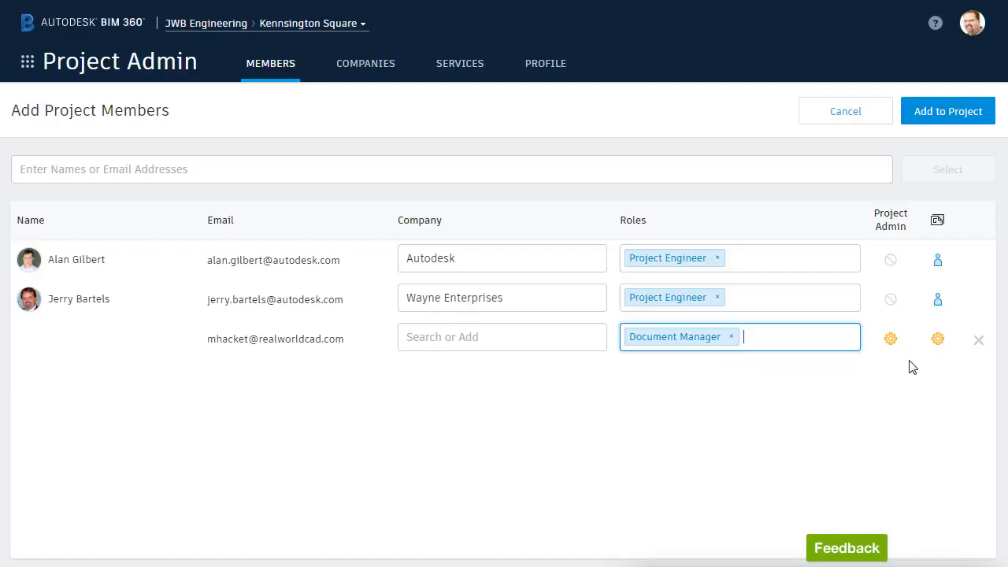
left_click(892, 346)
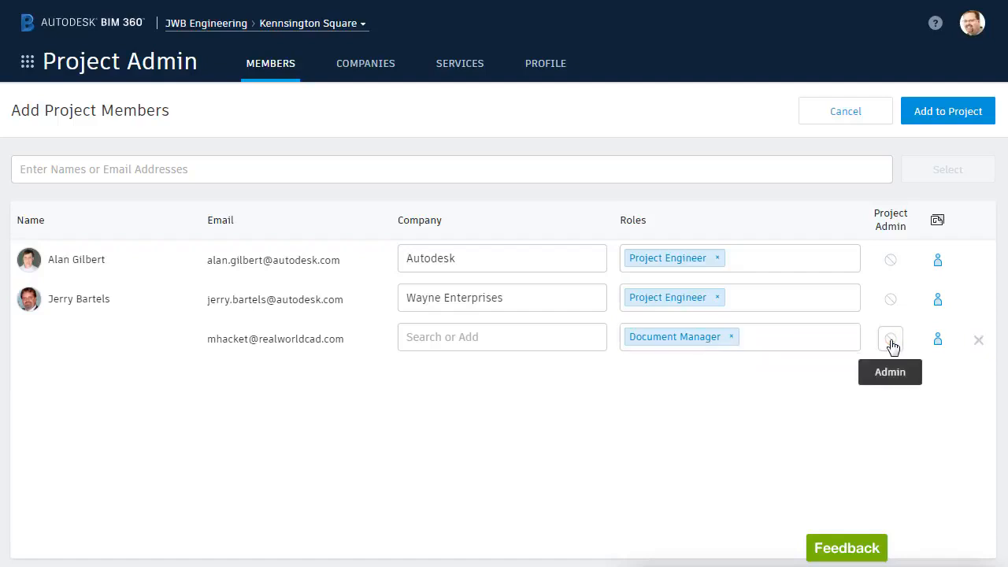
left_click(761, 334)
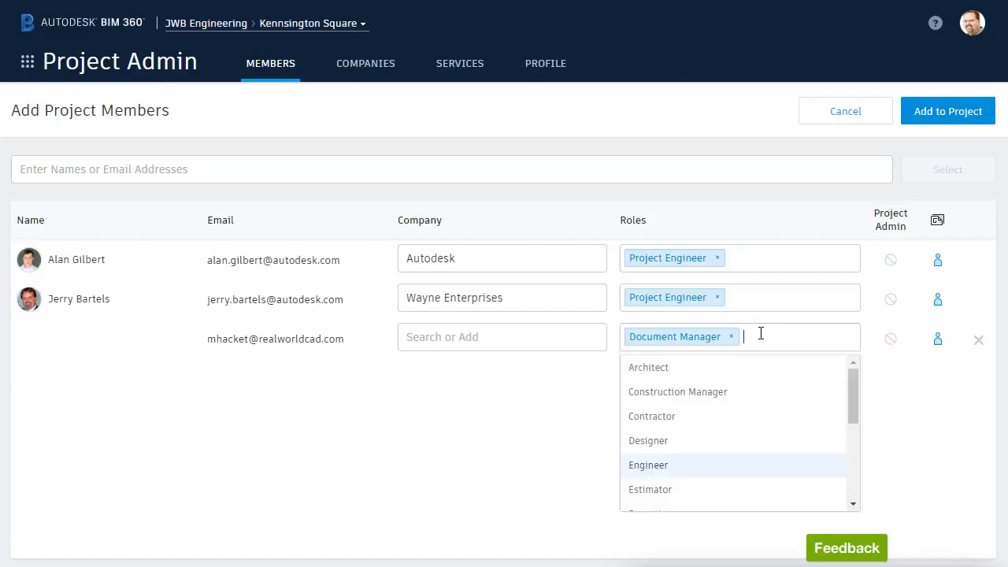
left_click(668, 417)
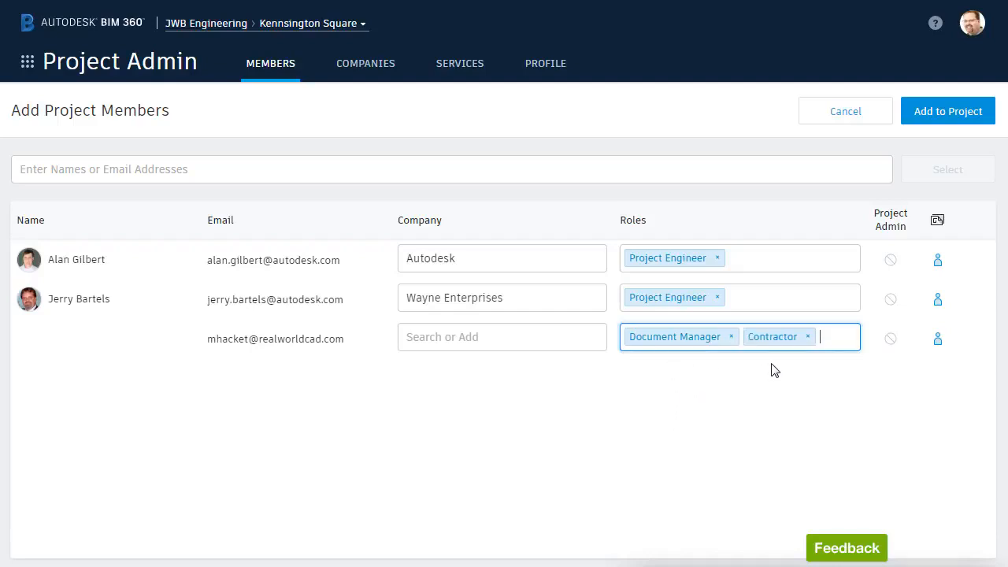
key("BackSpace")
key("BackSpace")
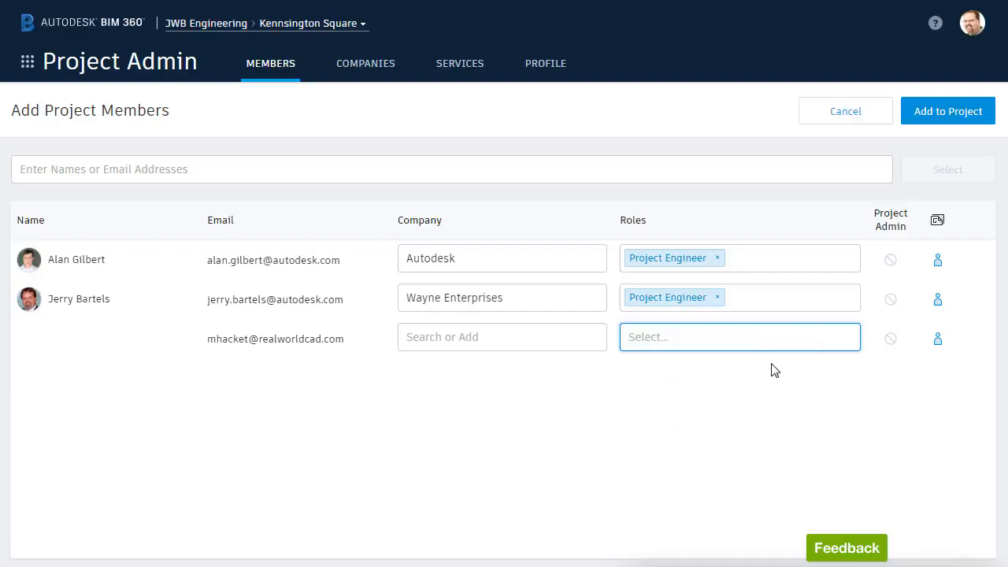
Assign the Designer role to the third new member, and set the second new member's company to Autodesk.
left_click(669, 339)
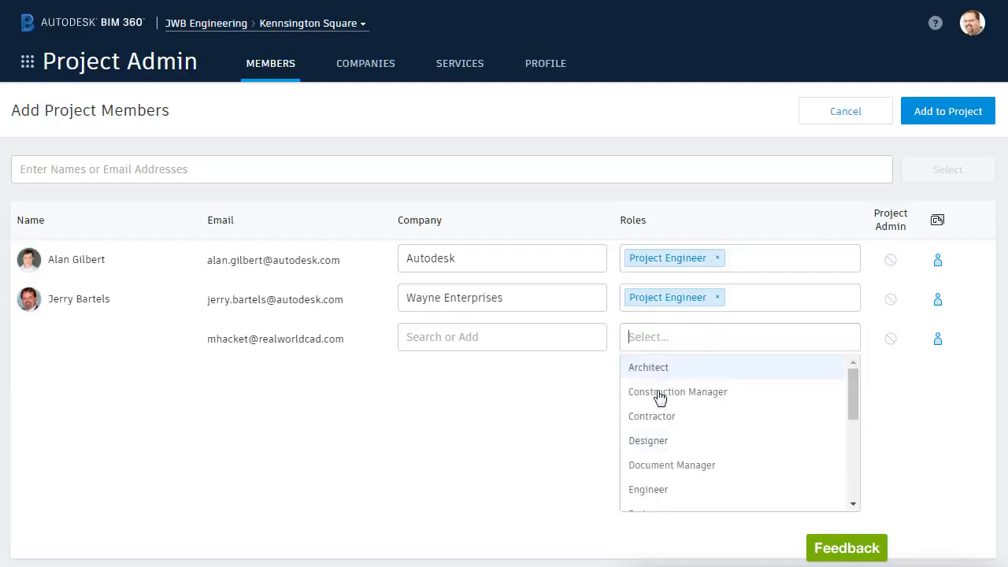
left_click(648, 443)
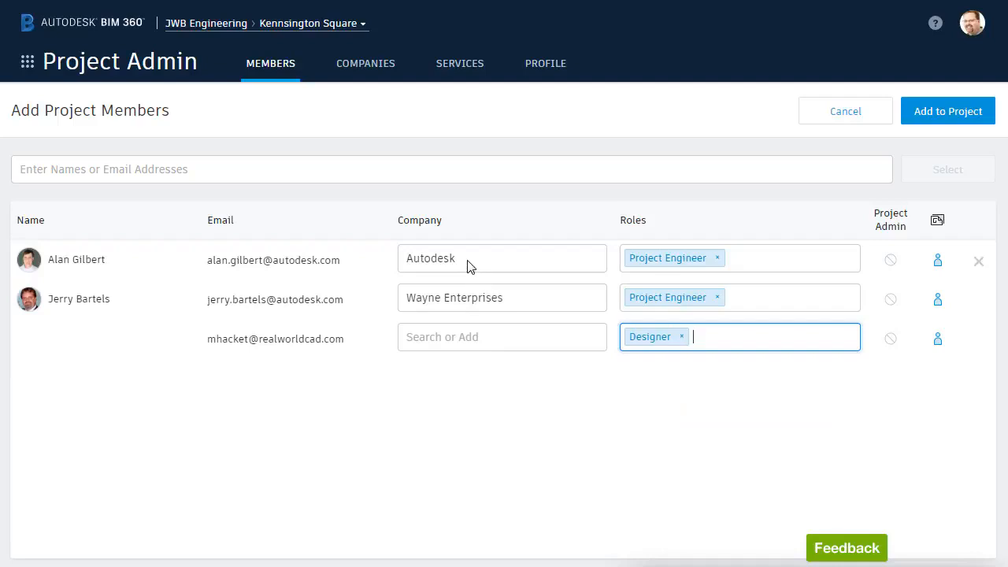
left_click(455, 297)
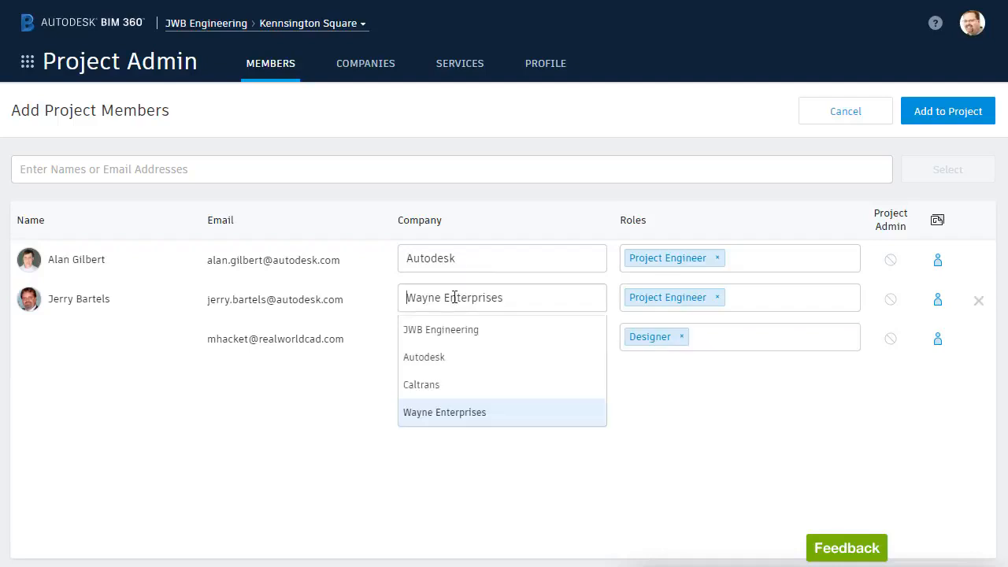
left_click(431, 358)
Create the company Hacket Design Services for the third new member, and add all three members to the project.
left_click(426, 336)
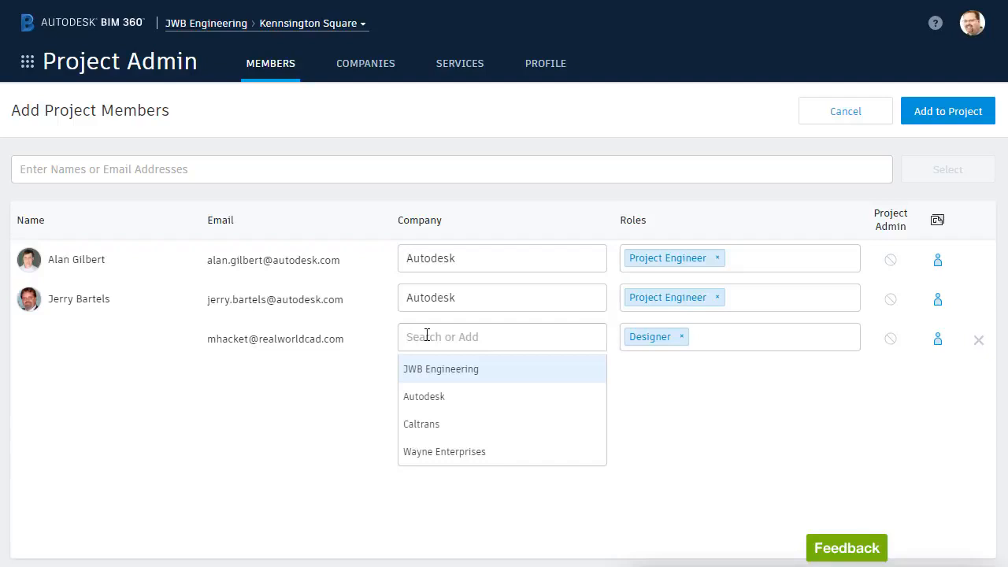
type("Hacket Design Ser")
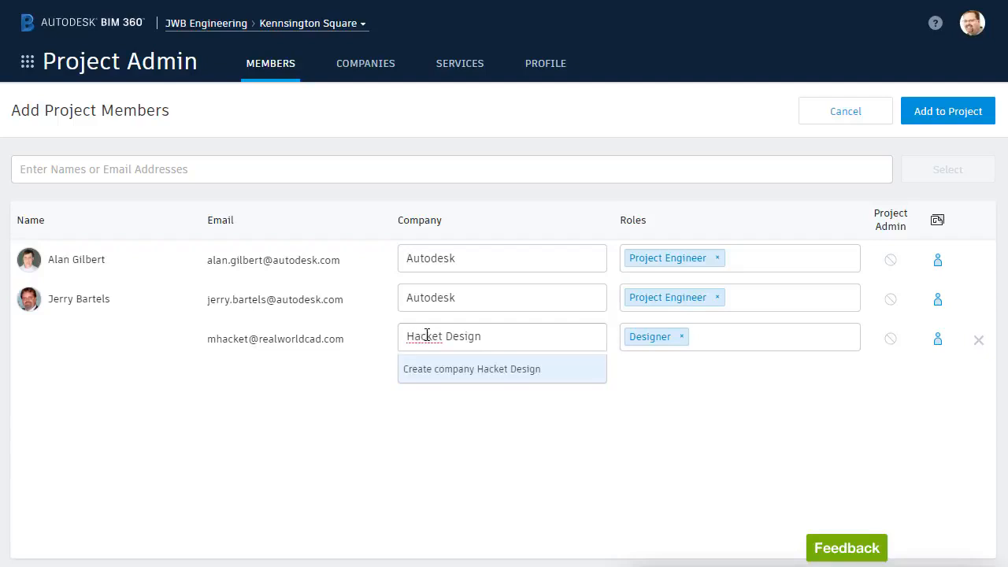
type("vices")
key("Return")
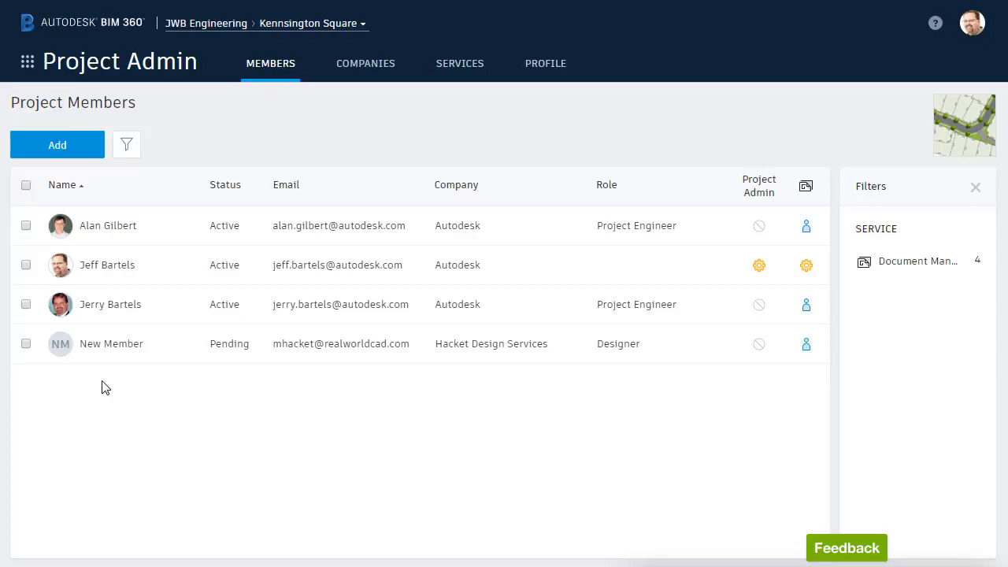
Check which actions are available for the pending member, clear the selection, and switch to the Document Management module.
left_click(26, 345)
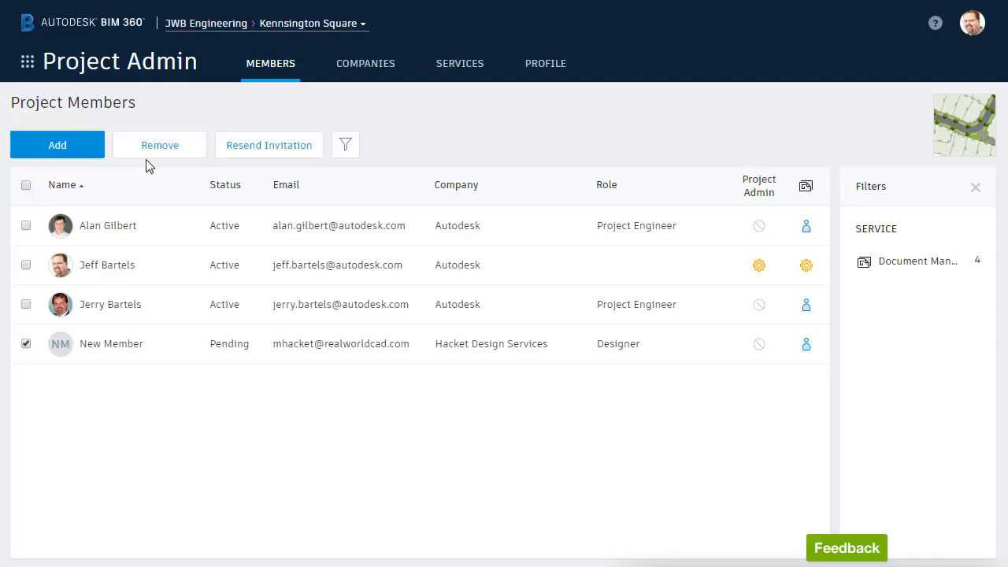
left_click(26, 344)
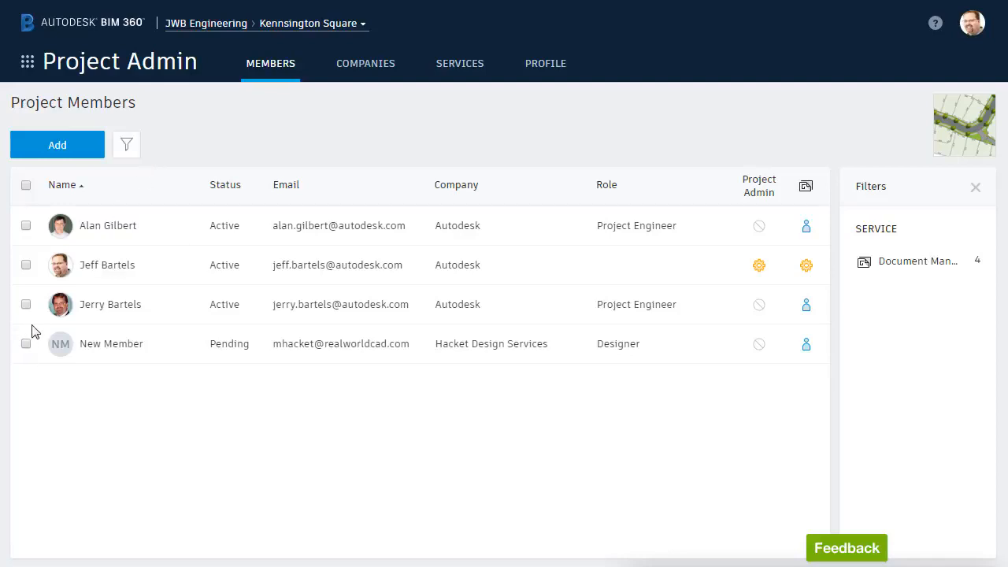
left_click(27, 65)
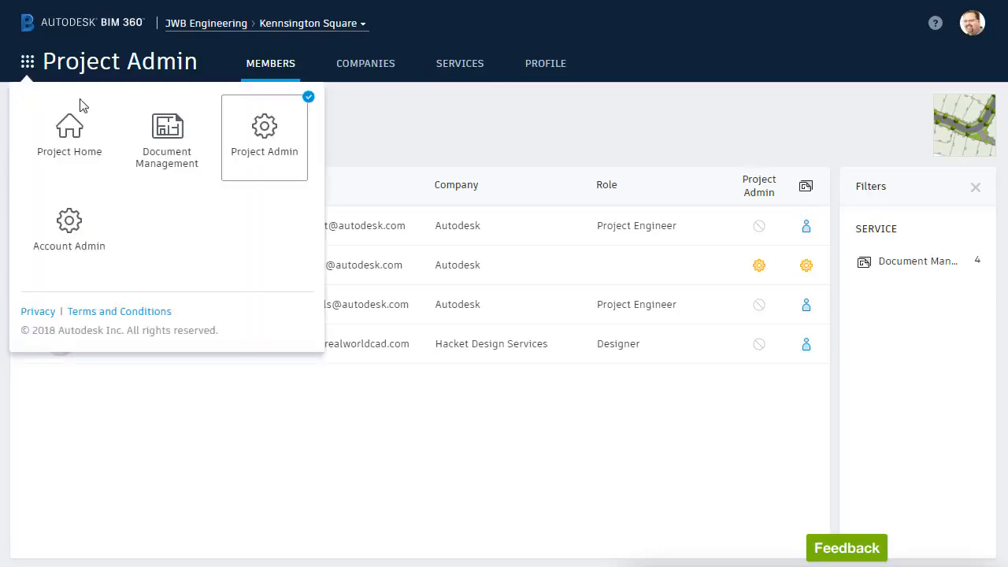
left_click(166, 142)
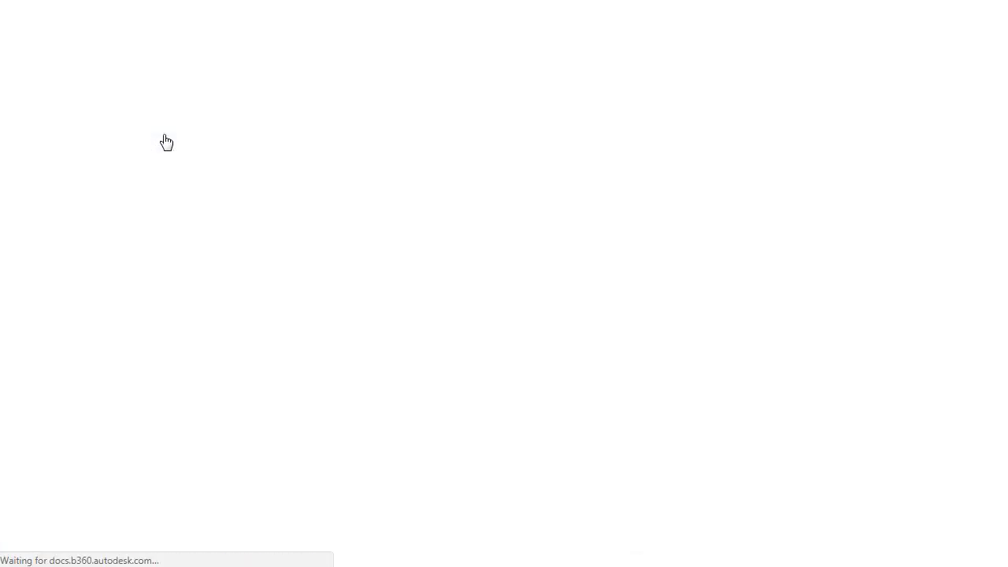